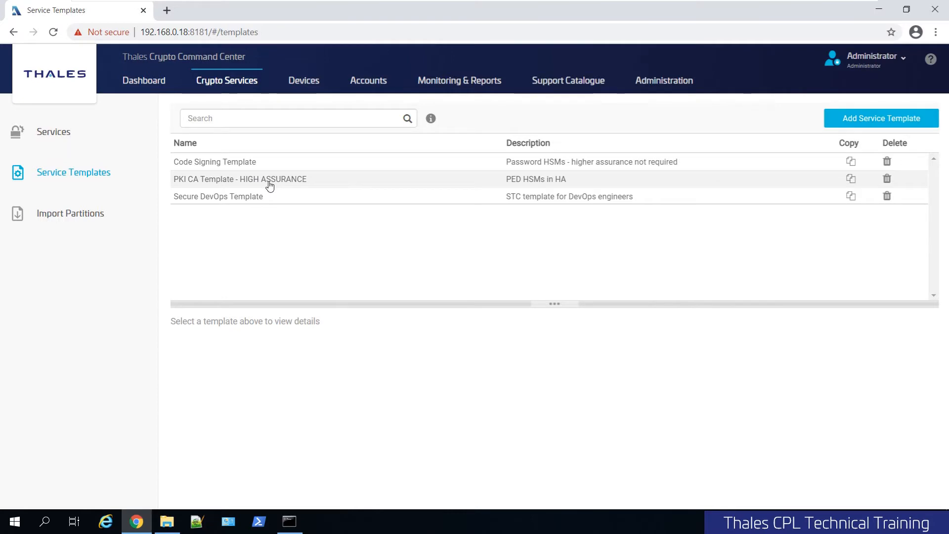
# Step: Examine the capabilities of the PKI CA Template - HIGH ASSURANCE, including authentication, performance, Secure Trusted Channel and service type
pyautogui.click(270, 184)
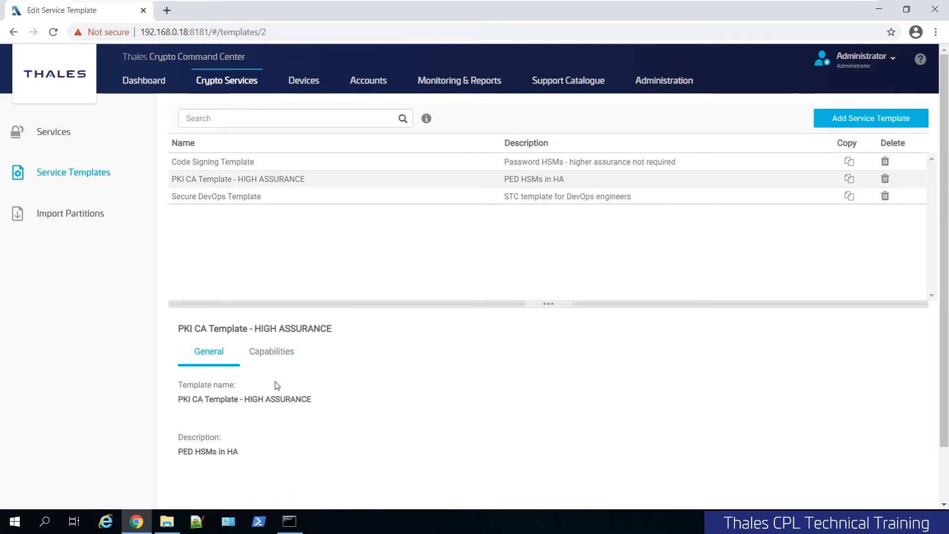
pyautogui.click(261, 353)
pyautogui.scroll(-1, 265, 397)
pyautogui.scroll(-1, 265, 397)
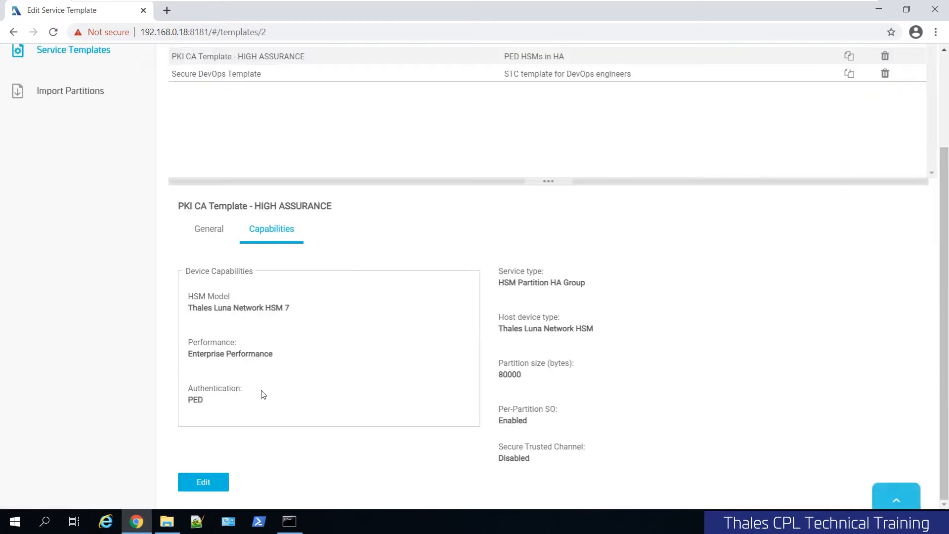
pyautogui.tripleClick(212, 393)
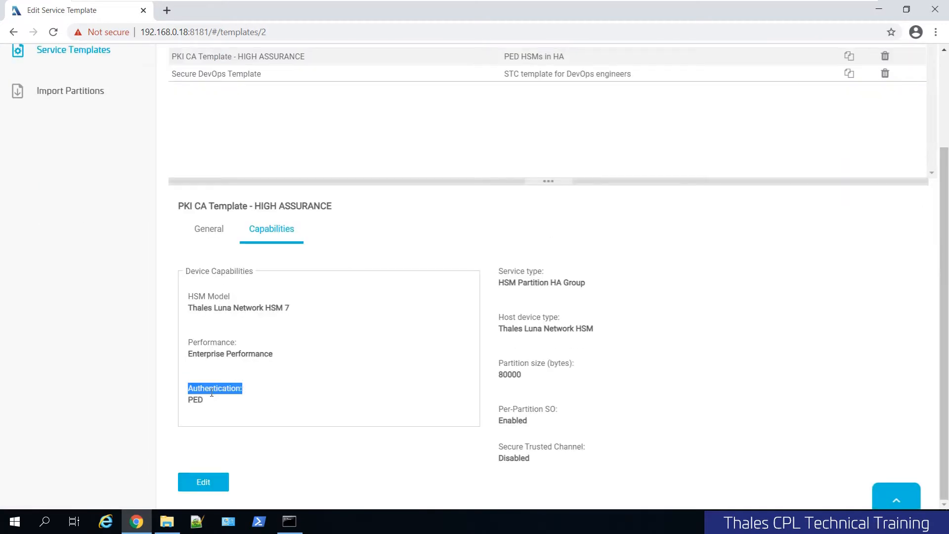
pyautogui.tripleClick(248, 354)
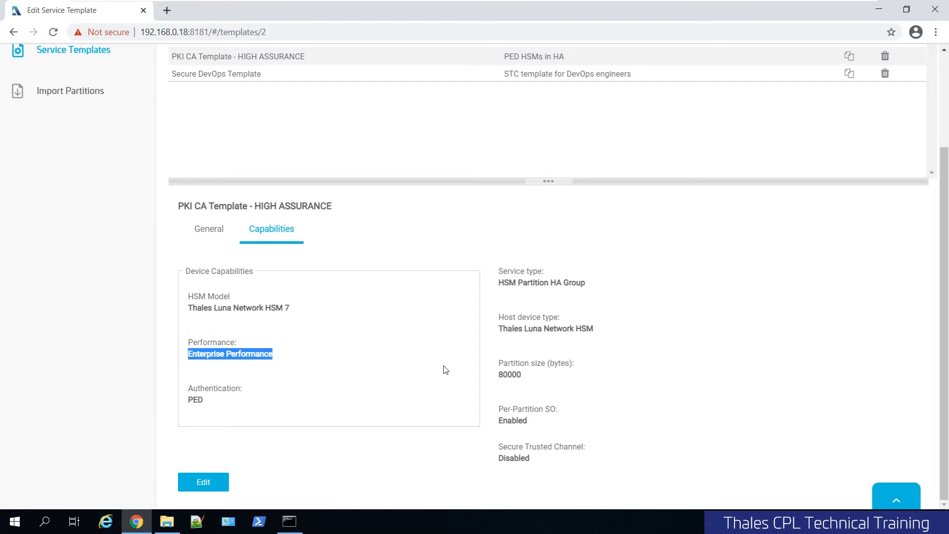
pyautogui.click(517, 451)
pyautogui.doubleClick(517, 451)
pyautogui.tripleClick(541, 283)
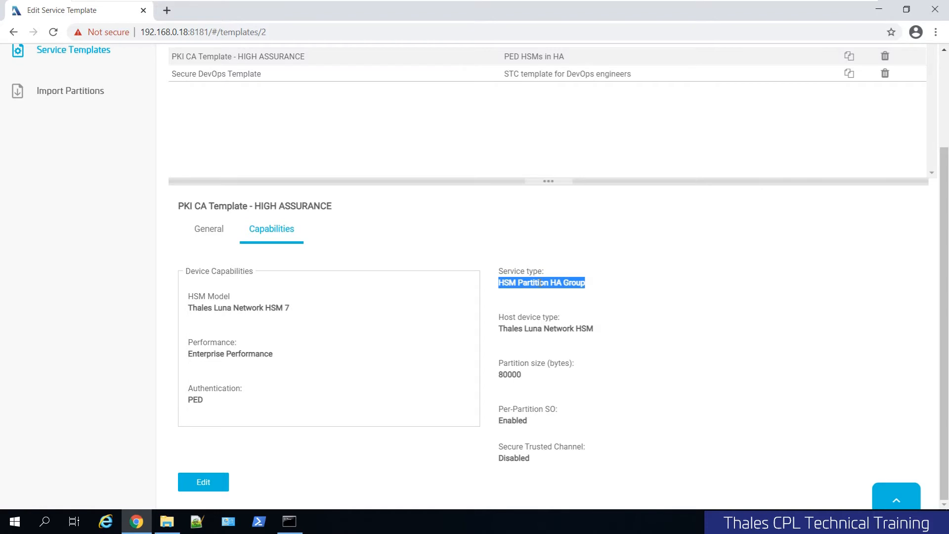
pyautogui.scroll(3, 540, 284)
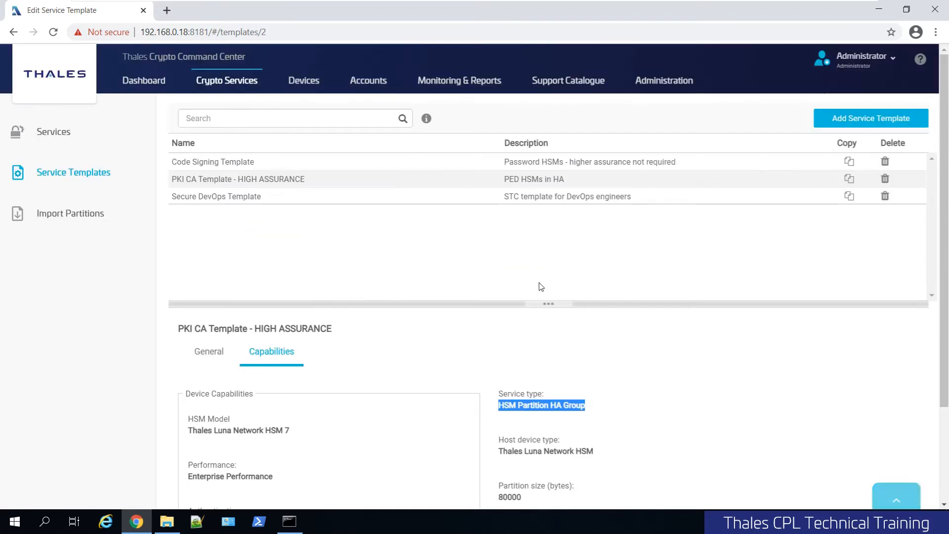
# Step: Start a new service named cccHAservice based on the PKI CA Template - HIGH ASSURANCE
pyautogui.click(78, 144)
pyautogui.click(881, 119)
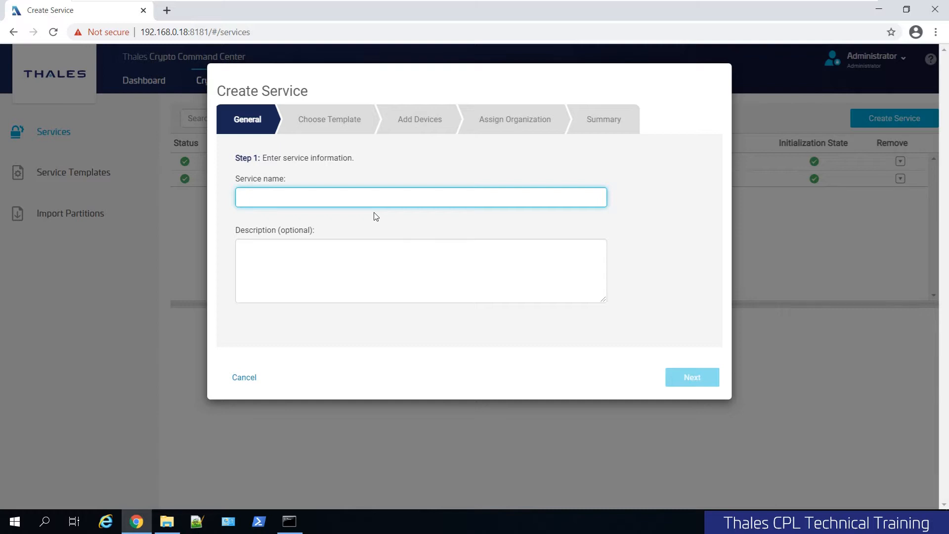
pyautogui.write('cccH')
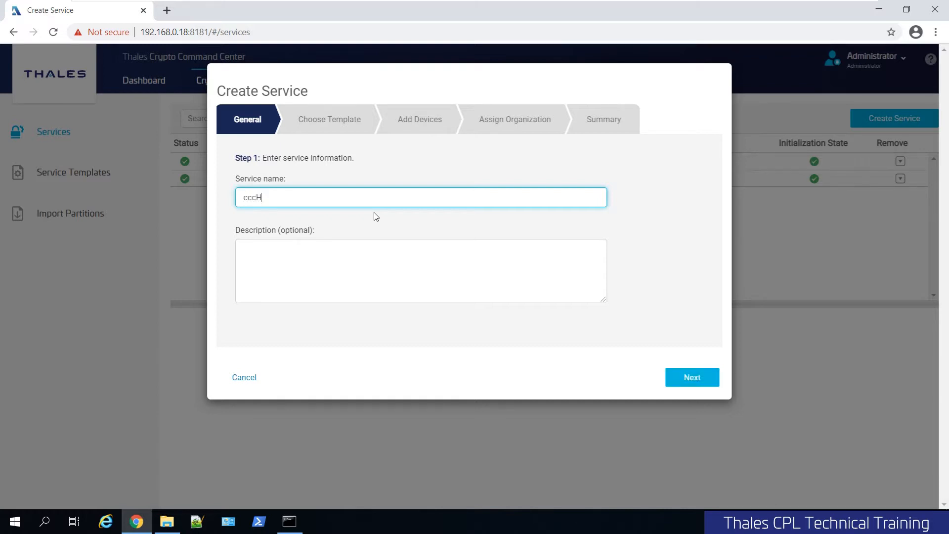
pyautogui.write('Aservice')
pyautogui.click(692, 384)
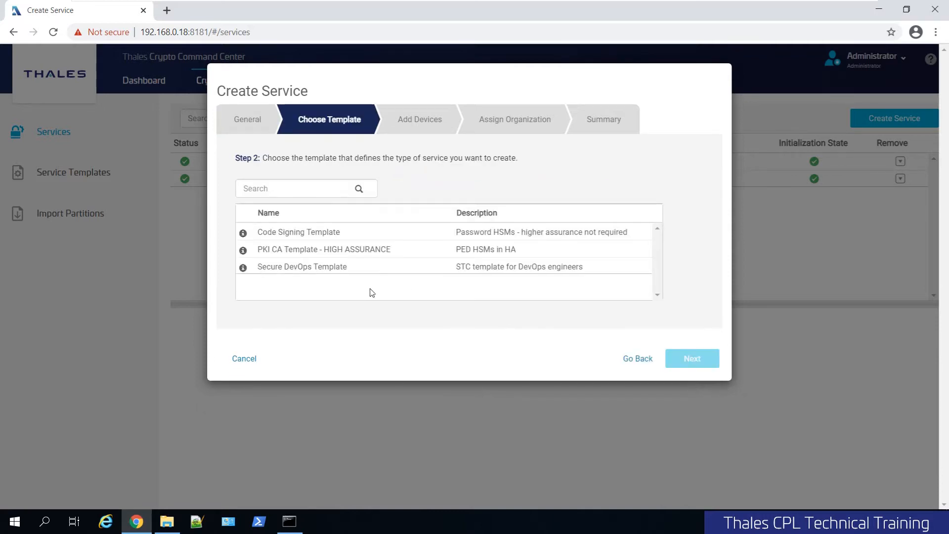
pyautogui.click(350, 252)
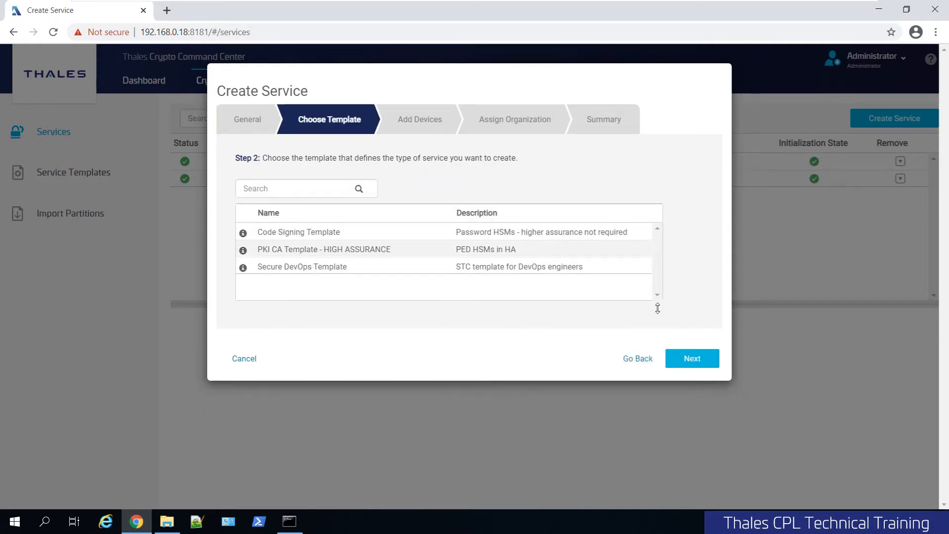
pyautogui.click(680, 358)
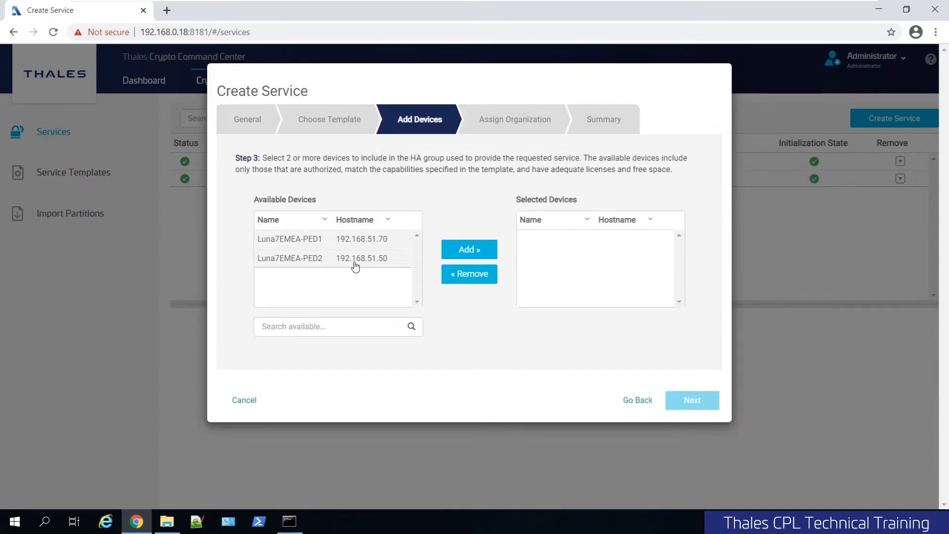
# Step: Add the devices Luna7EMEA-PED1 and Luna7EMEA-PED2 to the new service's HA group
pyautogui.doubleClick(288, 158)
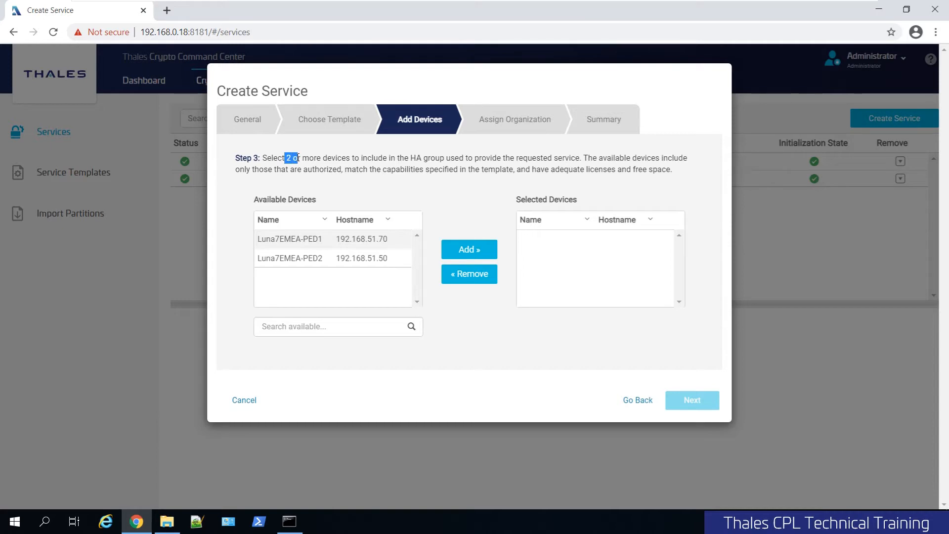
pyautogui.click(294, 158)
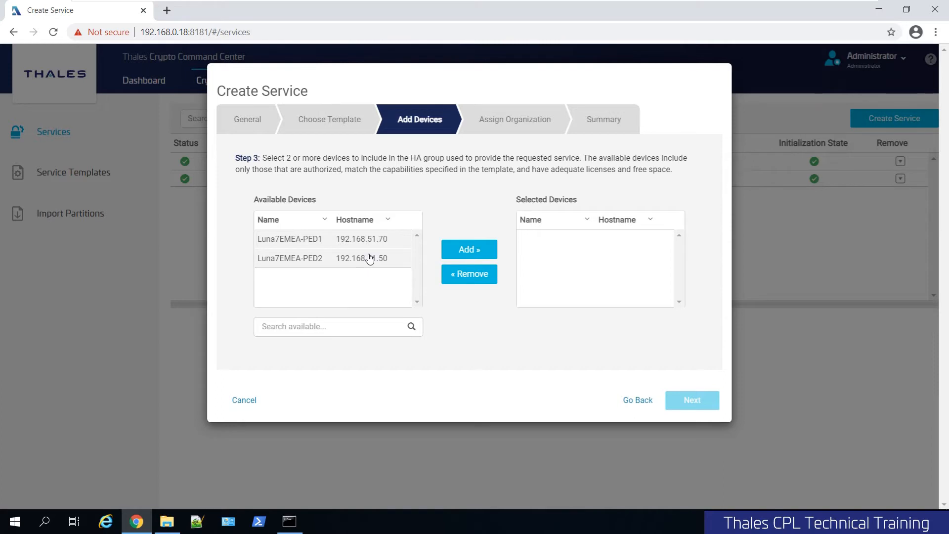
pyautogui.keyDown('ctrl'); pyautogui.click(388, 260); pyautogui.keyUp('ctrl')
pyautogui.click(478, 254)
pyautogui.click(682, 401)
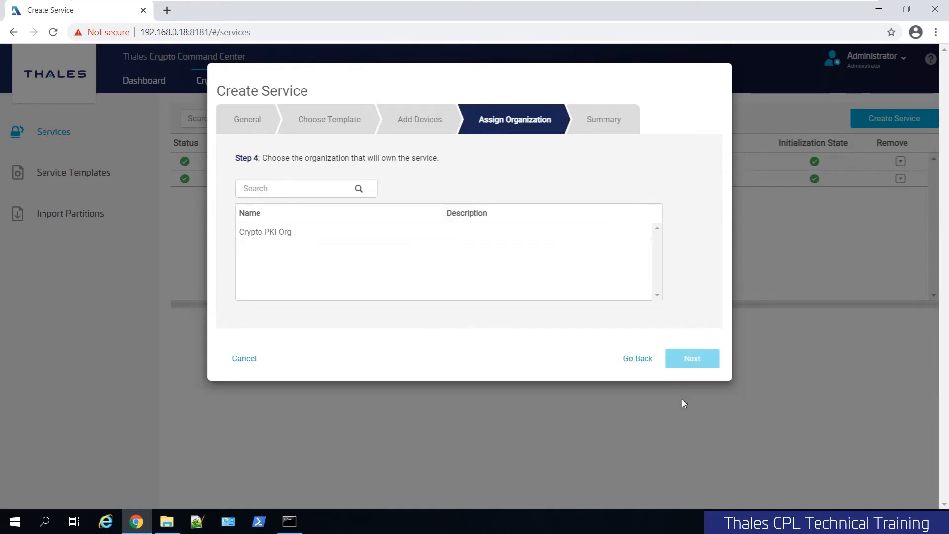
# Step: Assign the service to Crypto PKI Org, review the service type and devices in the summary, and create it
pyautogui.click(313, 231)
pyautogui.click(713, 362)
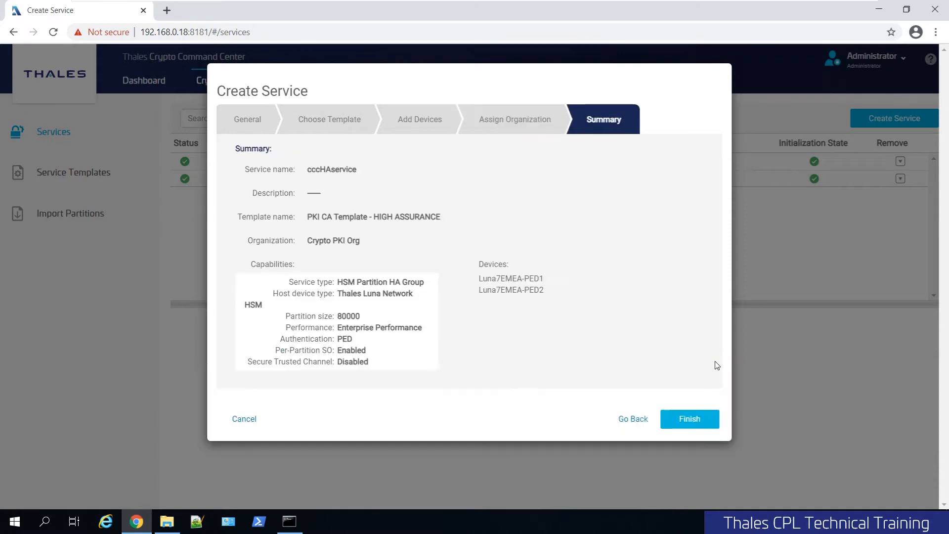
pyautogui.tripleClick(373, 281)
pyautogui.click(373, 282)
pyautogui.doubleClick(533, 290)
pyautogui.click(504, 283)
pyautogui.click(687, 418)
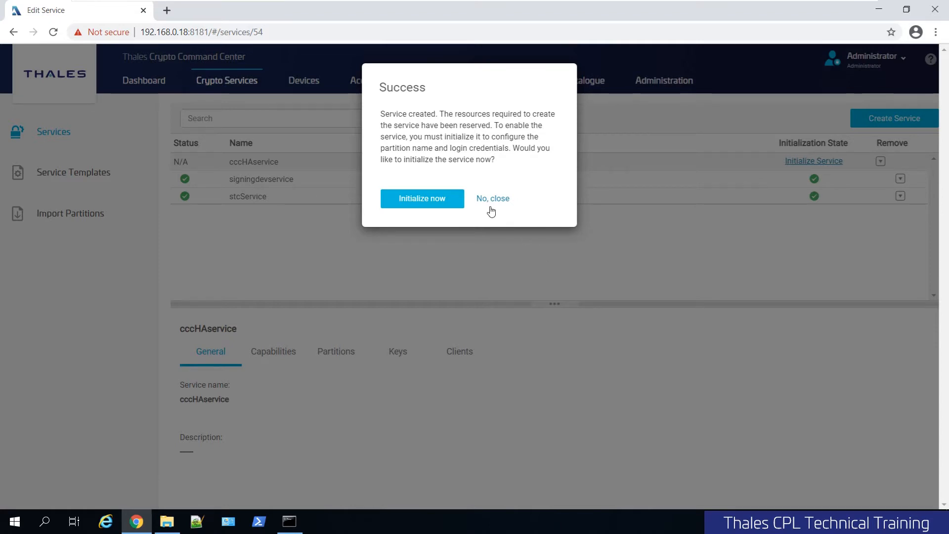
# Step: Begin initializing the new service with the partition label cccHAservice
pyautogui.click(432, 207)
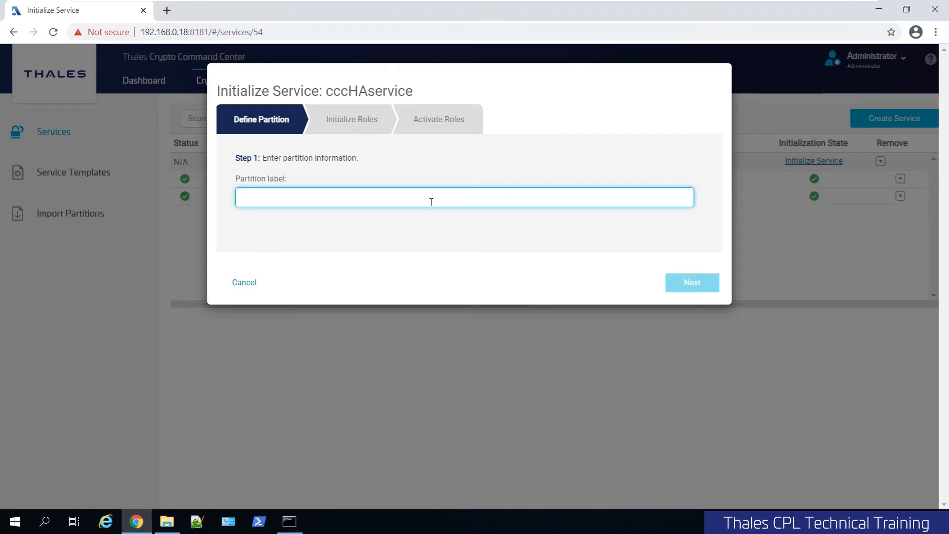
pyautogui.write('cccHAservice')
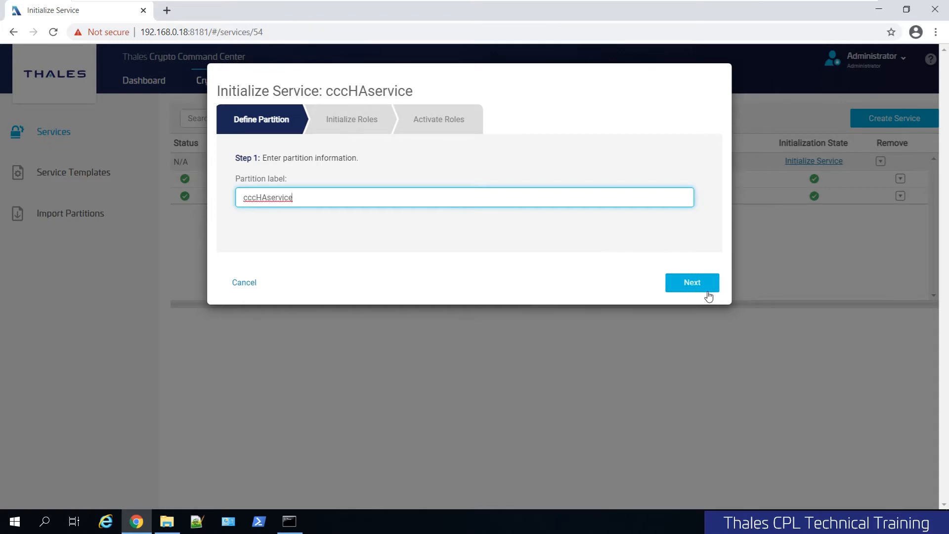
pyautogui.click(694, 282)
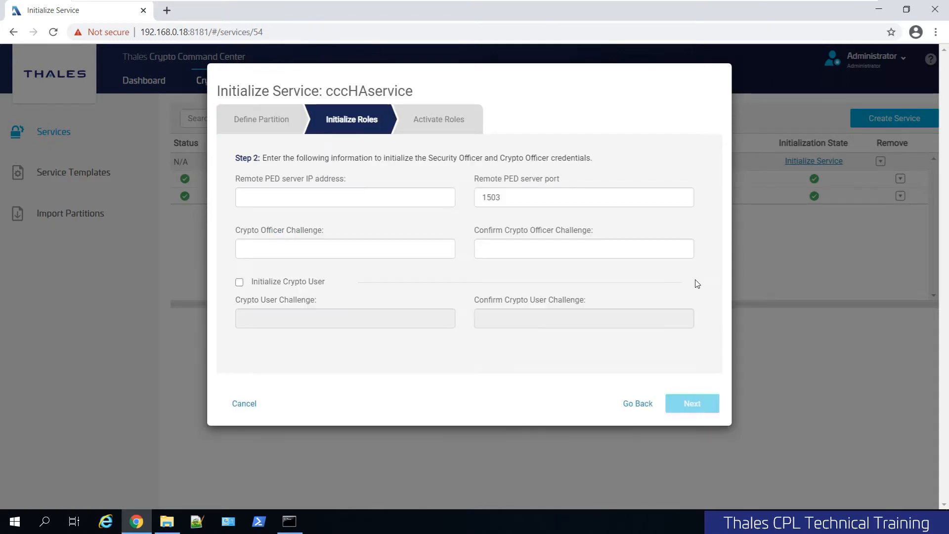
# Step: Set the remote PED server IP address to 192.168.100.199 and check it against the PED server status in the Remote Desktop session
pyautogui.click(383, 198)
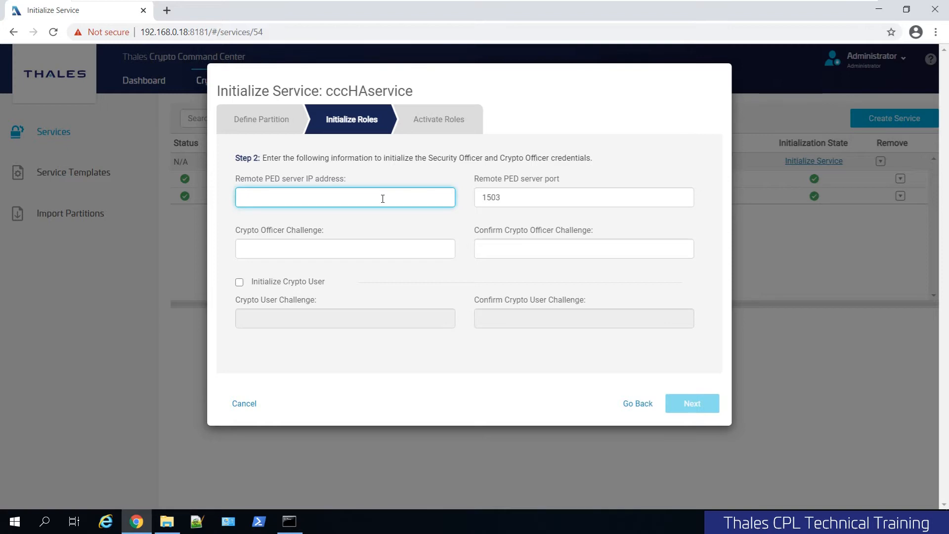
pyautogui.write('192.168')
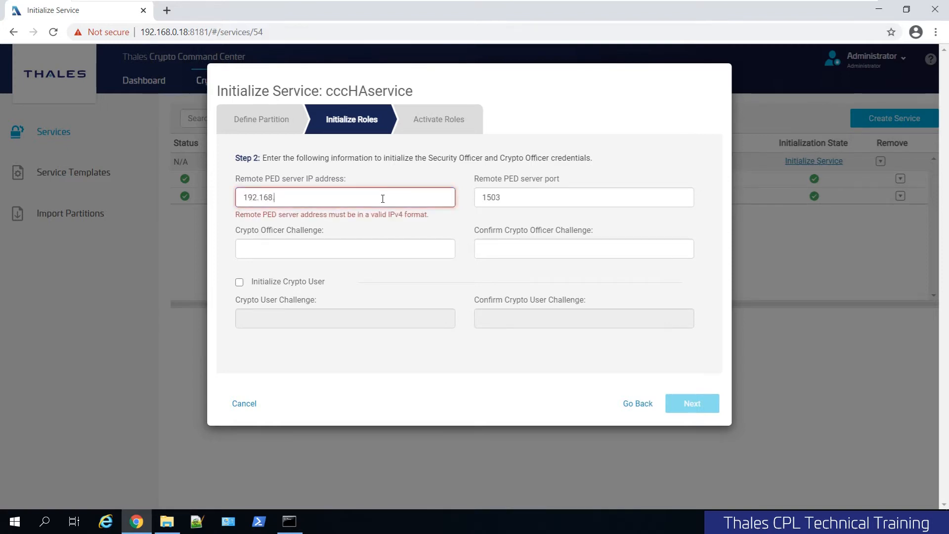
pyautogui.write('.100.199')
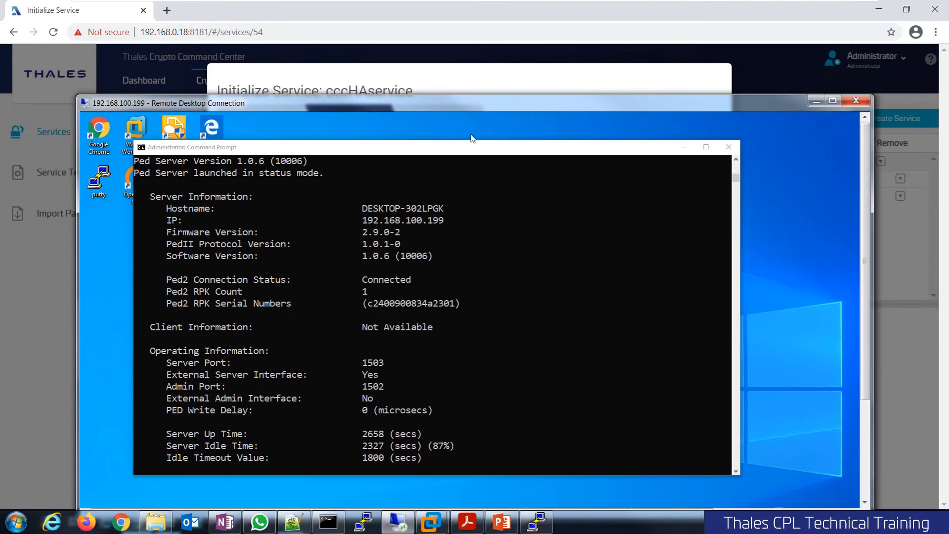
pyautogui.click(420, 220)
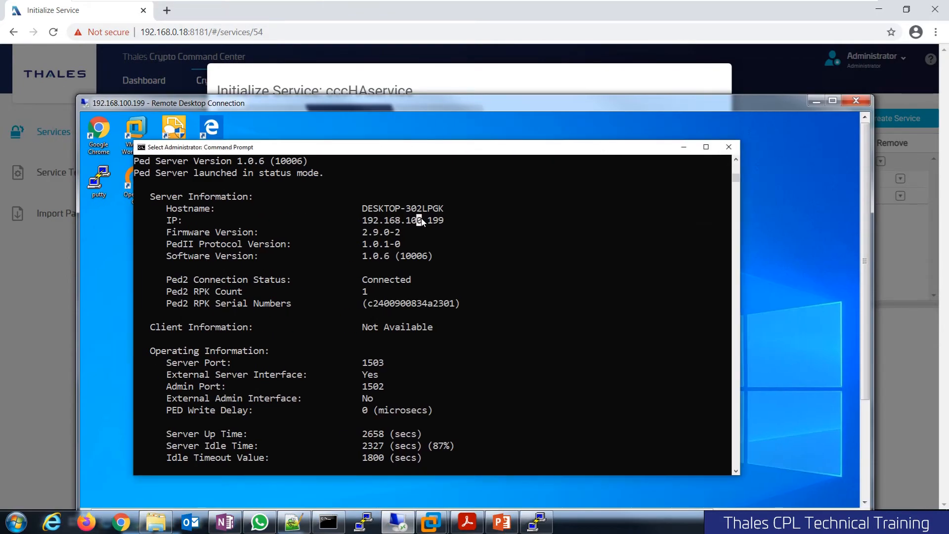
pyautogui.doubleClick(389, 280)
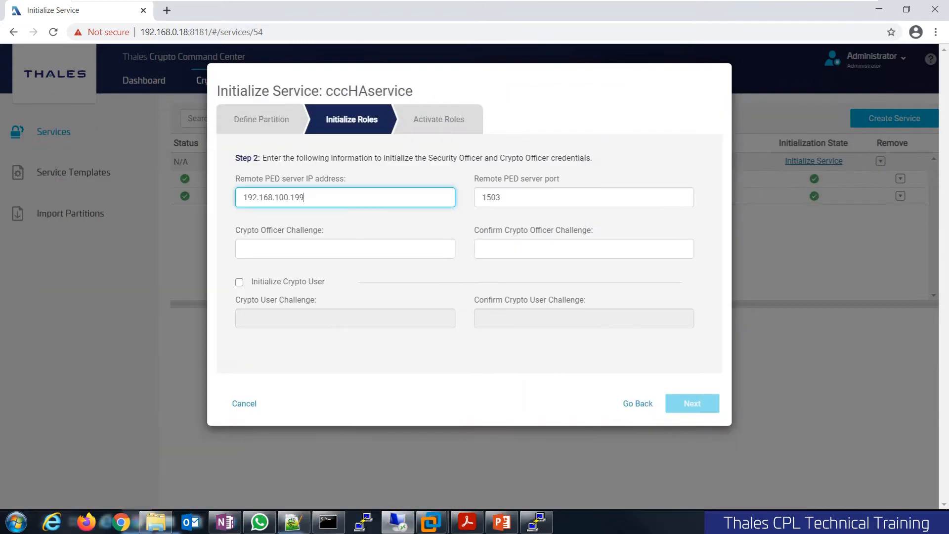
# Step: Enter and confirm the Crypto Officer challenge, then launch the service initialization with Crypto Officer activation
pyautogui.click(353, 248)
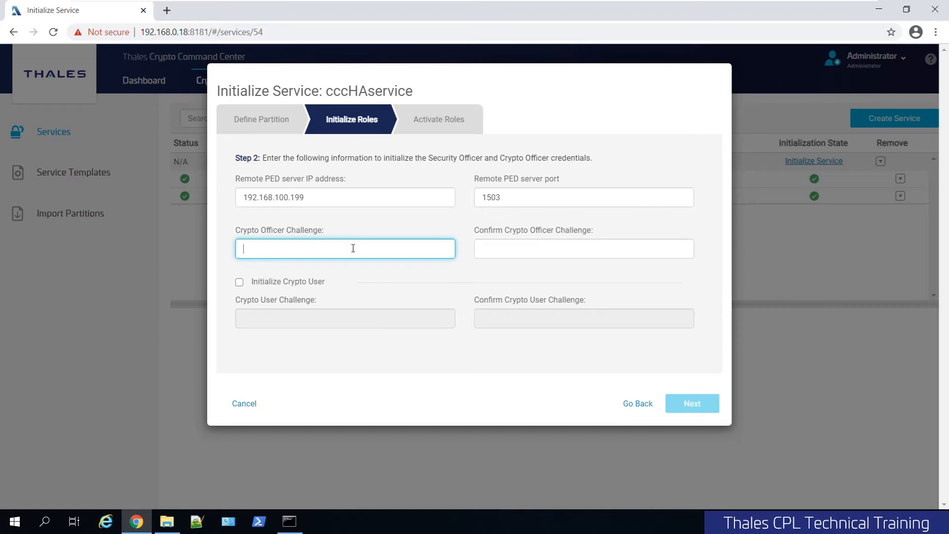
pyautogui.write('********')
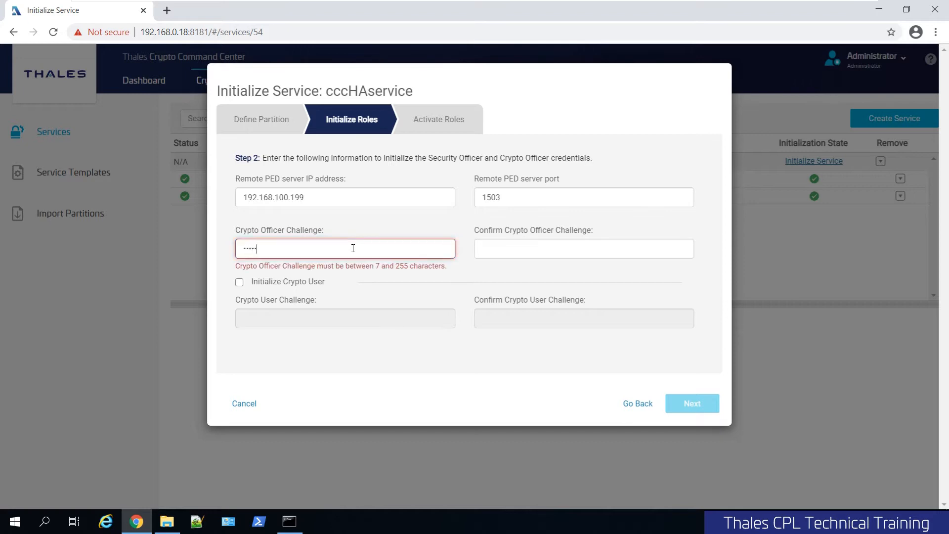
pyautogui.press('Tab')
pyautogui.write('********')
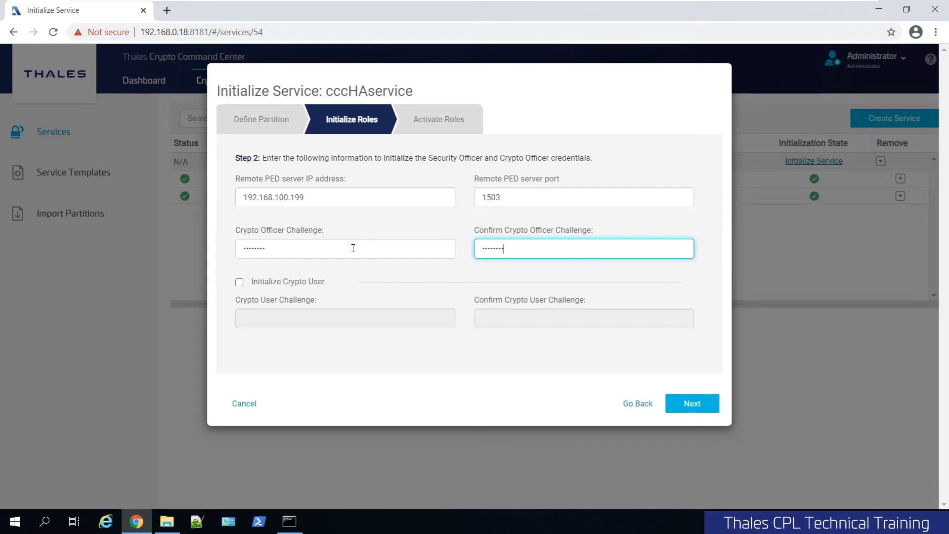
pyautogui.click(701, 407)
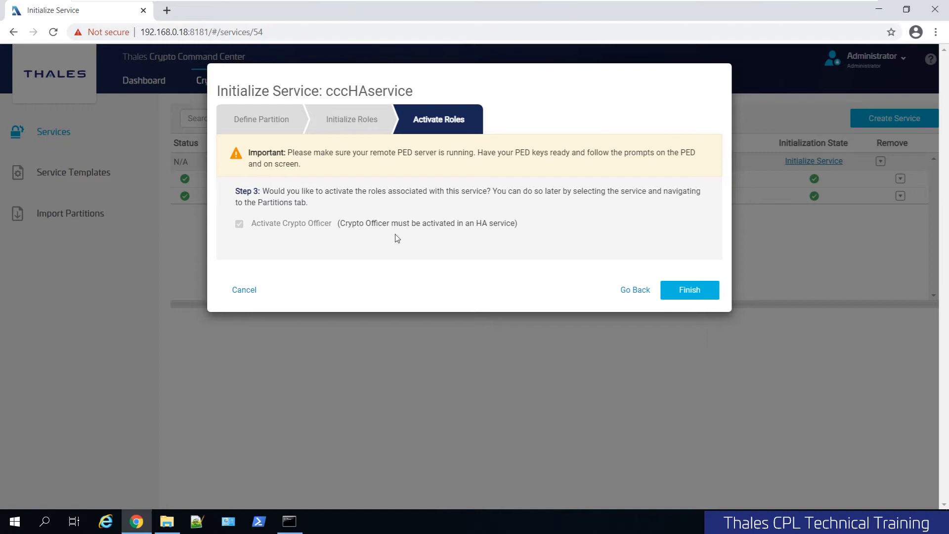
pyautogui.click(699, 292)
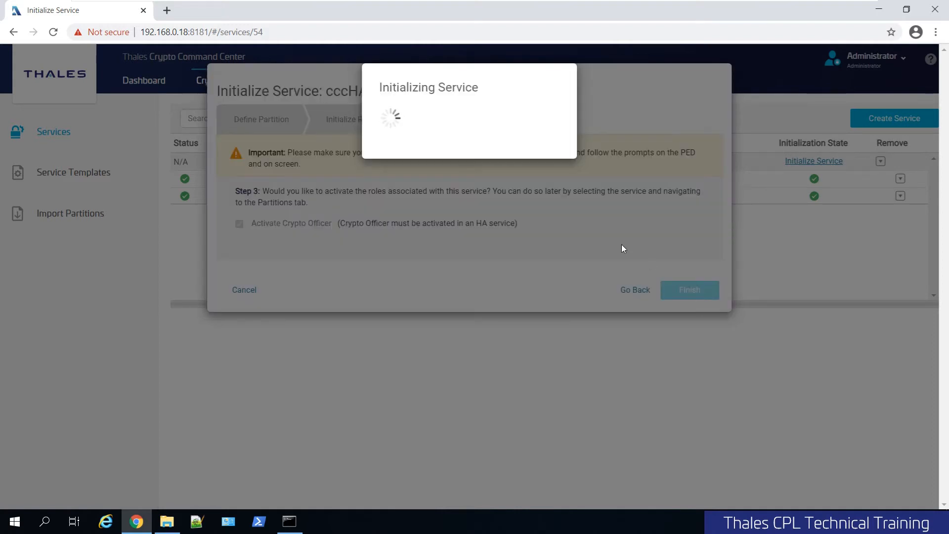